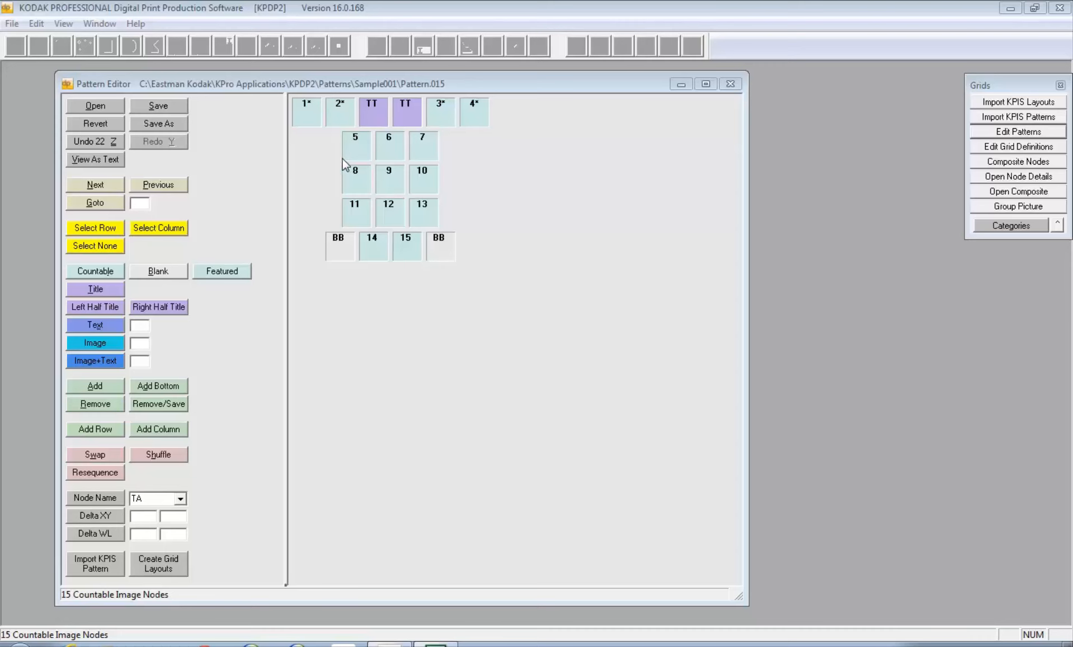
- Close the current pattern and open Pattern.026 from the Sample001 patterns folder for editing
left_click(339, 105)
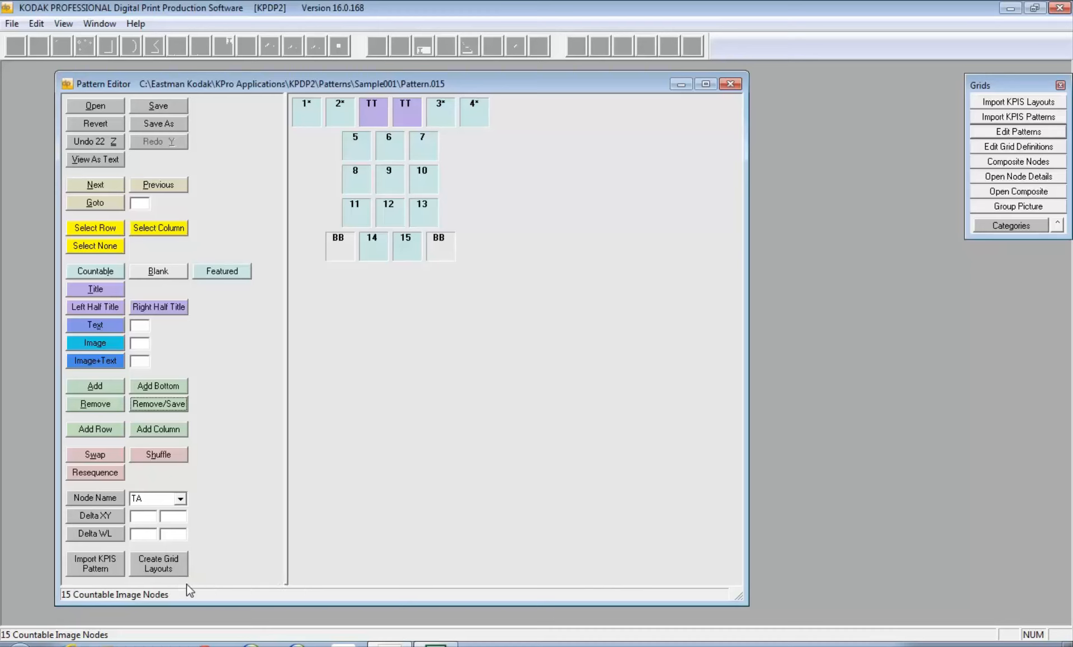
left_click(730, 85)
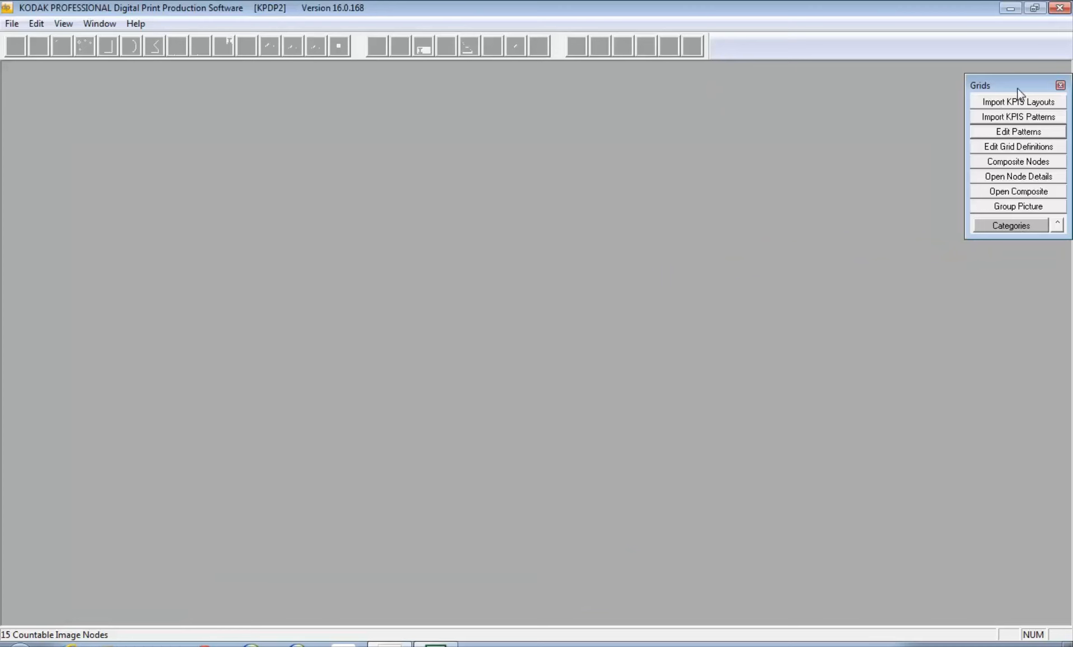
left_click(1007, 131)
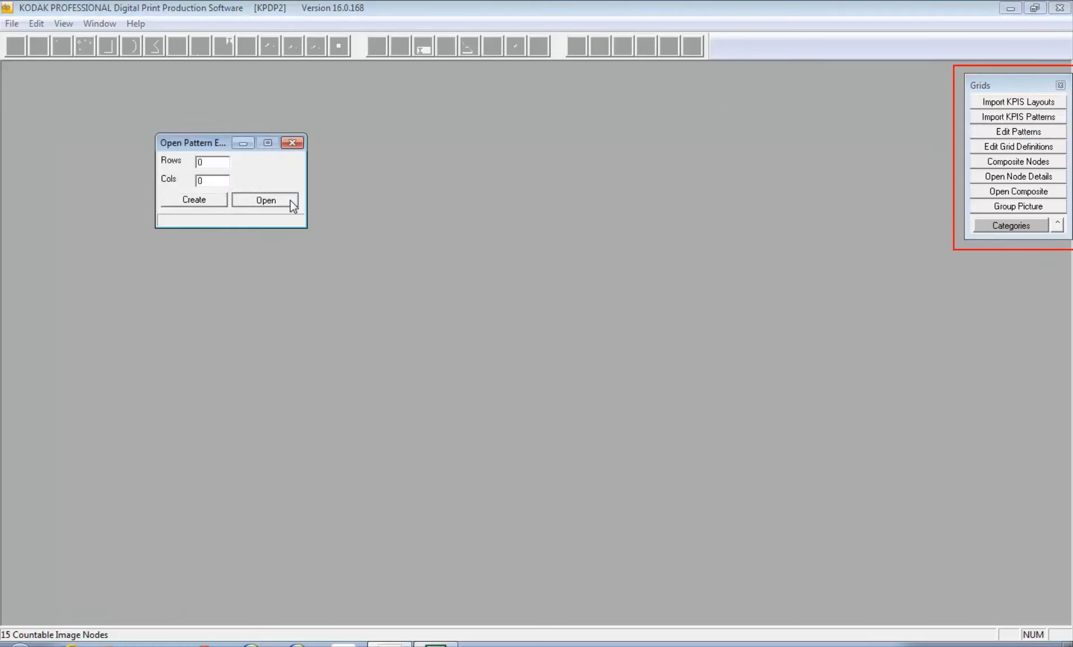
left_click(265, 200)
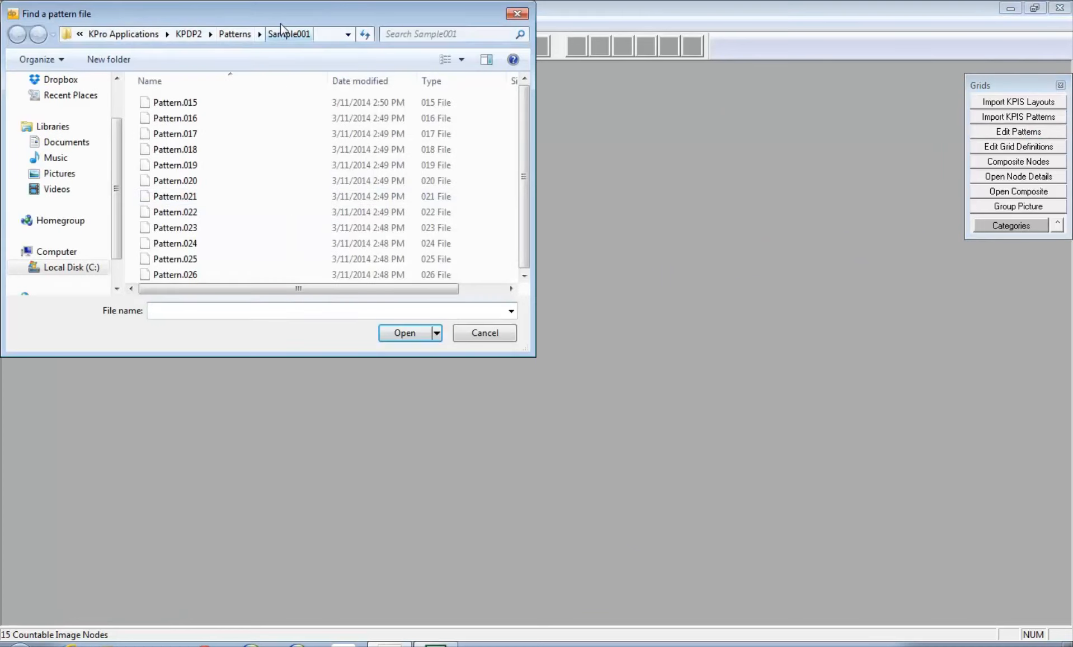
left_click(174, 274)
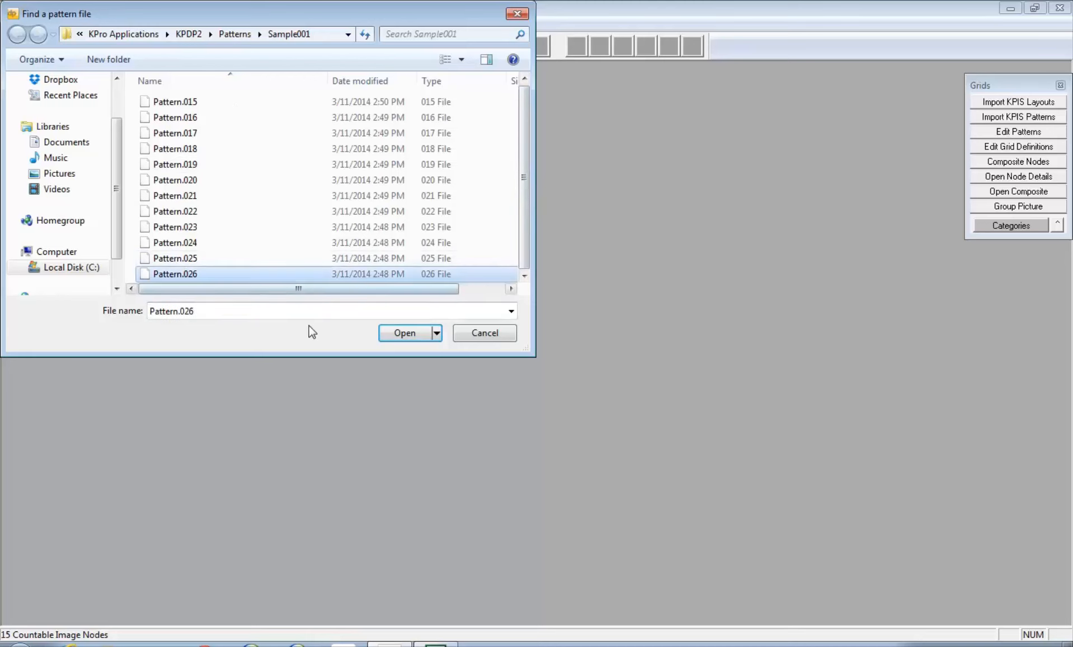
left_click(404, 332)
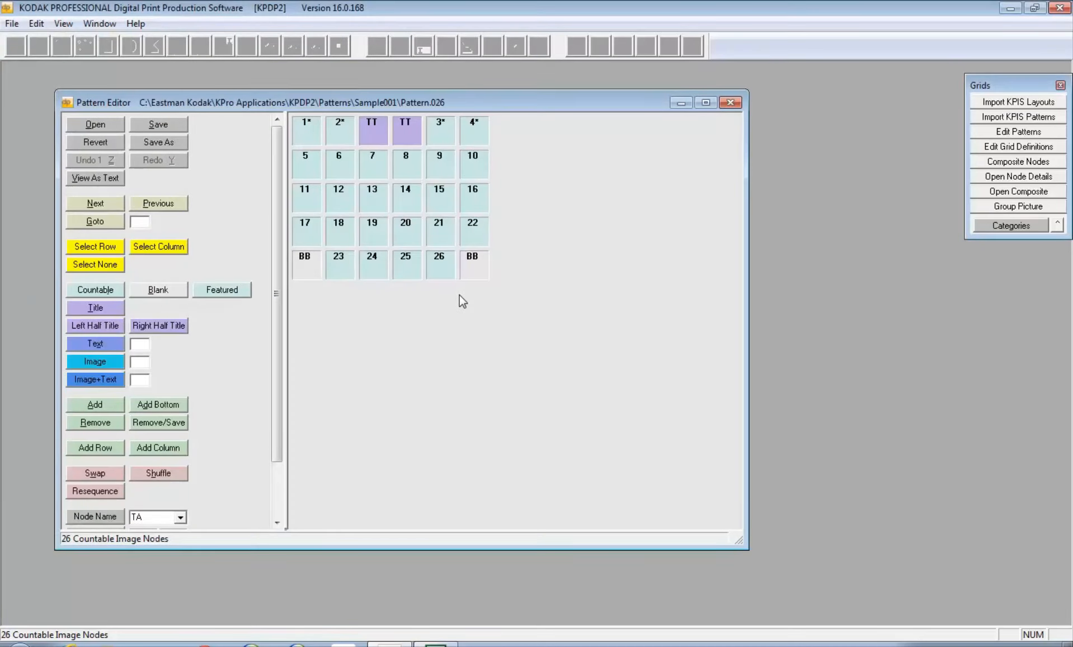
- Enlarge and reposition the Pattern Editor window, and open the New Composite dialog for creating grid layouts
left_click_drag(438, 546, 429, 622)
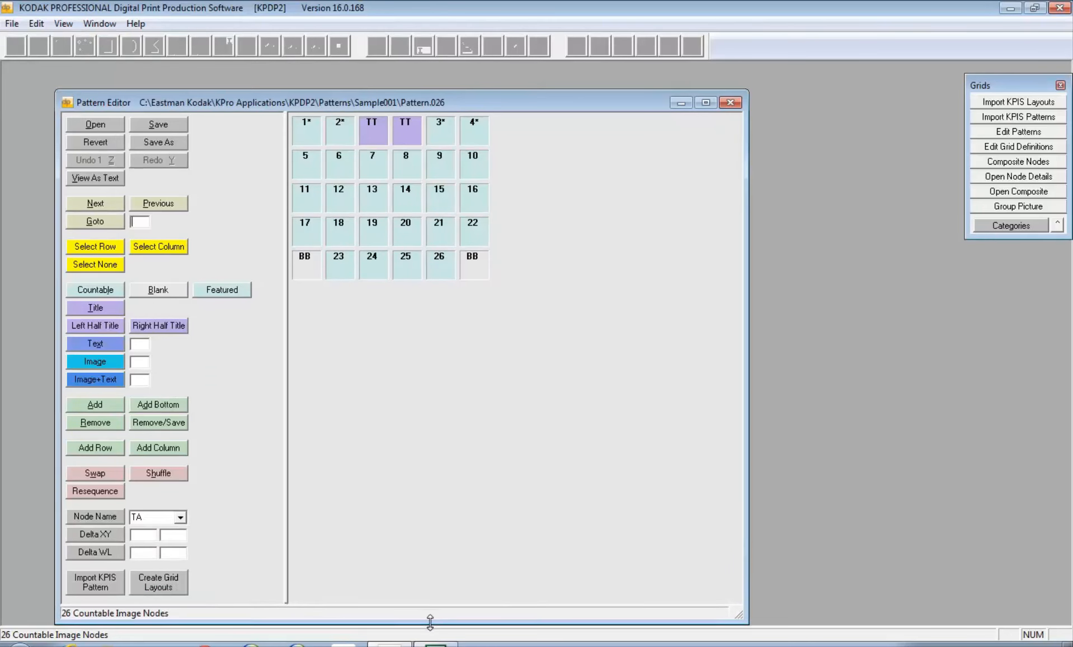
left_click_drag(324, 104, 378, 82)
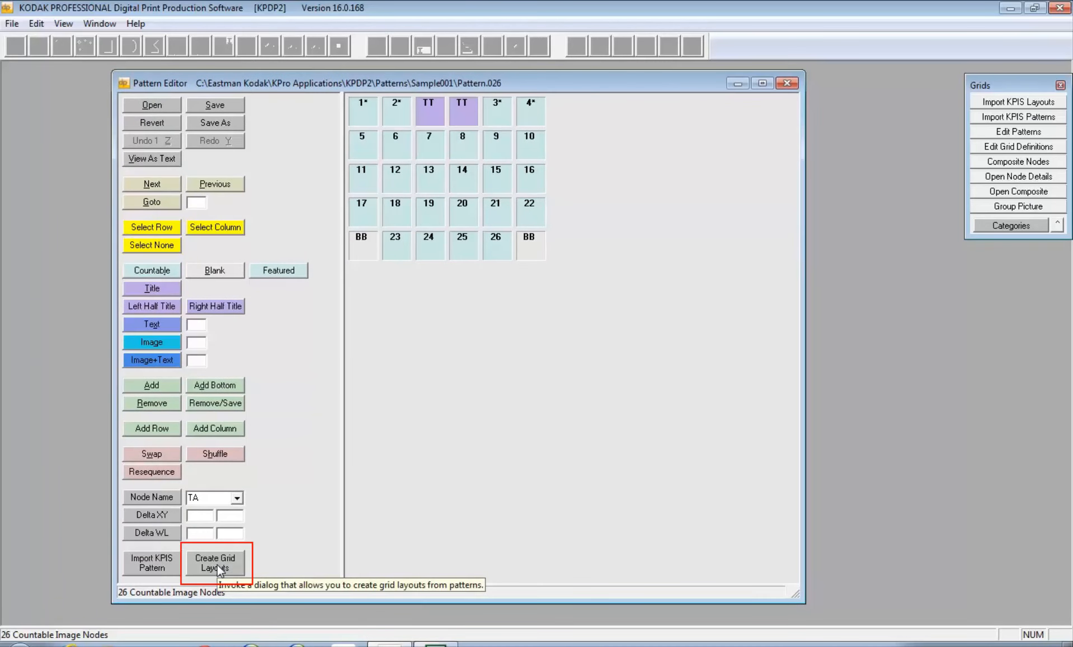
left_click(217, 564)
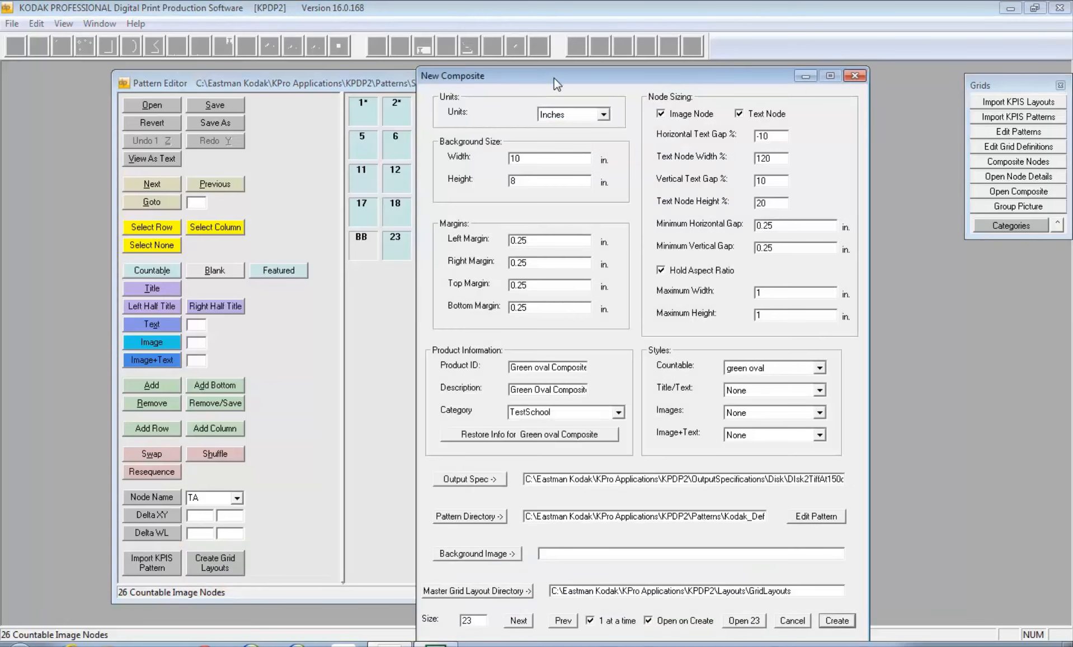
left_click_drag(541, 81, 410, 50)
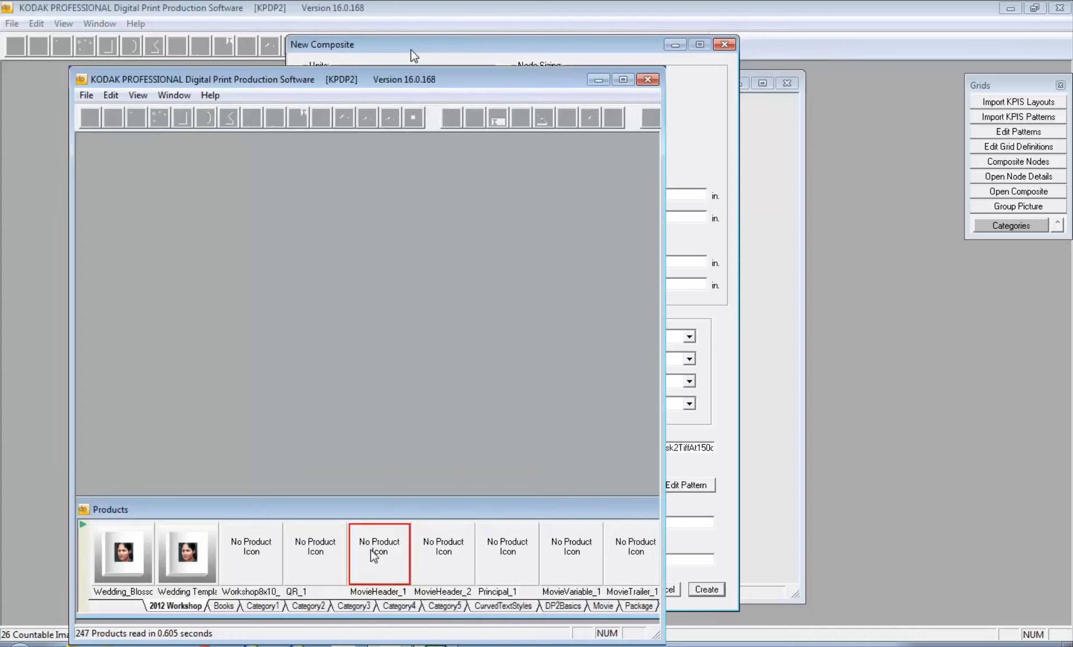
right_click(371, 550)
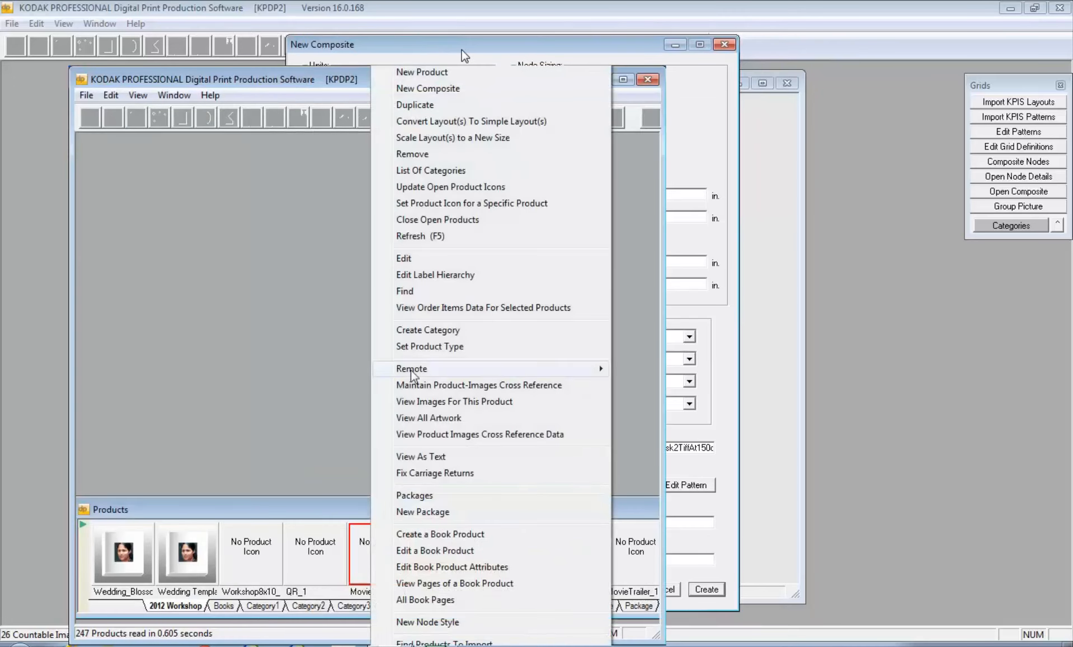
left_click(425, 88)
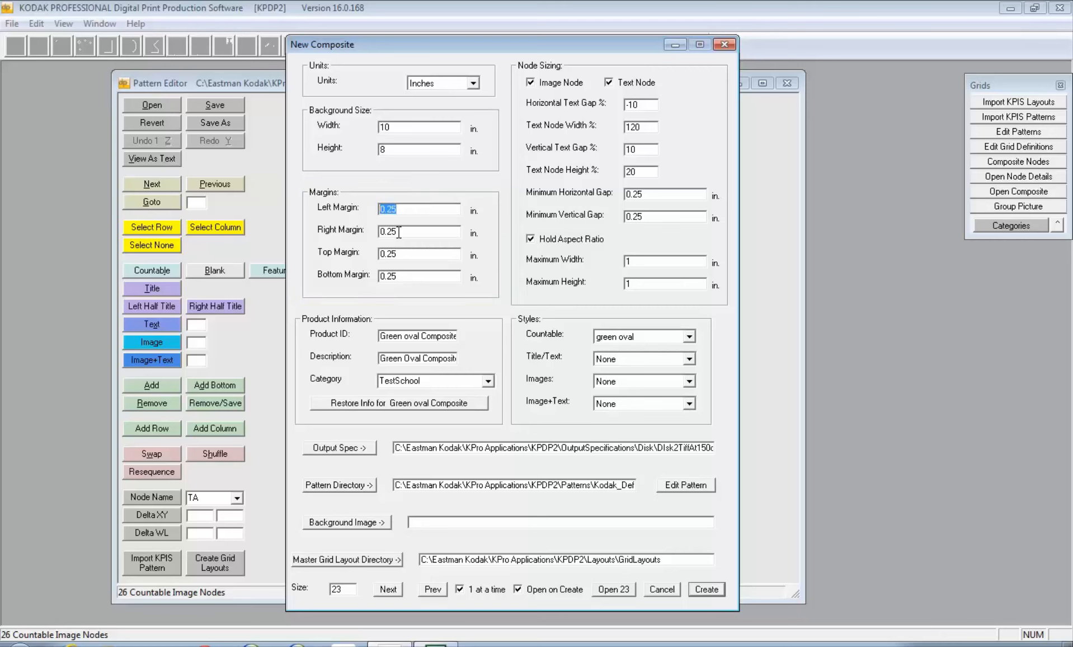
- Fill in the composite's product information with product ID Sample001, description Green and category DP2Basics
left_click_drag(400, 255, 370, 275)
left_click_drag(381, 336, 551, 358)
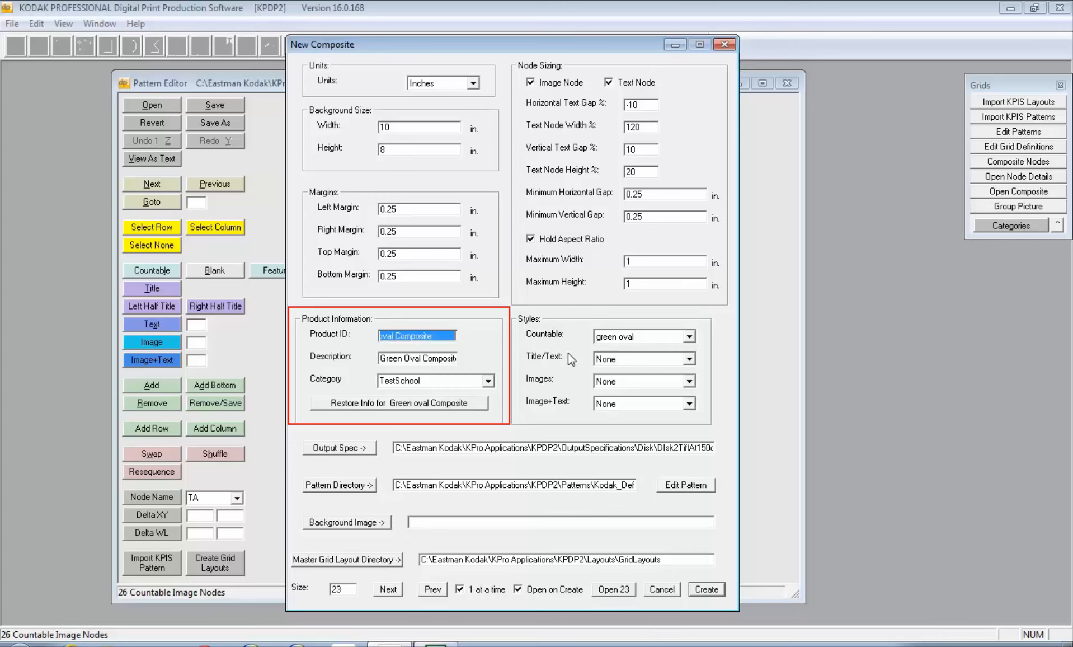
type("Sample001")
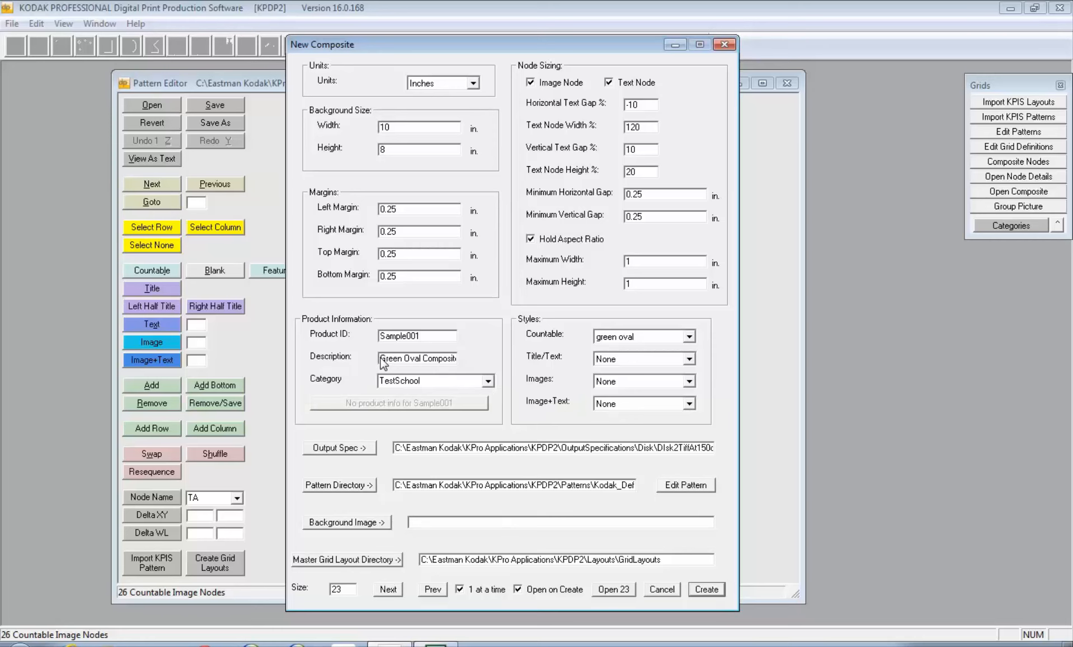
left_click_drag(403, 358, 490, 376)
key("Delete")
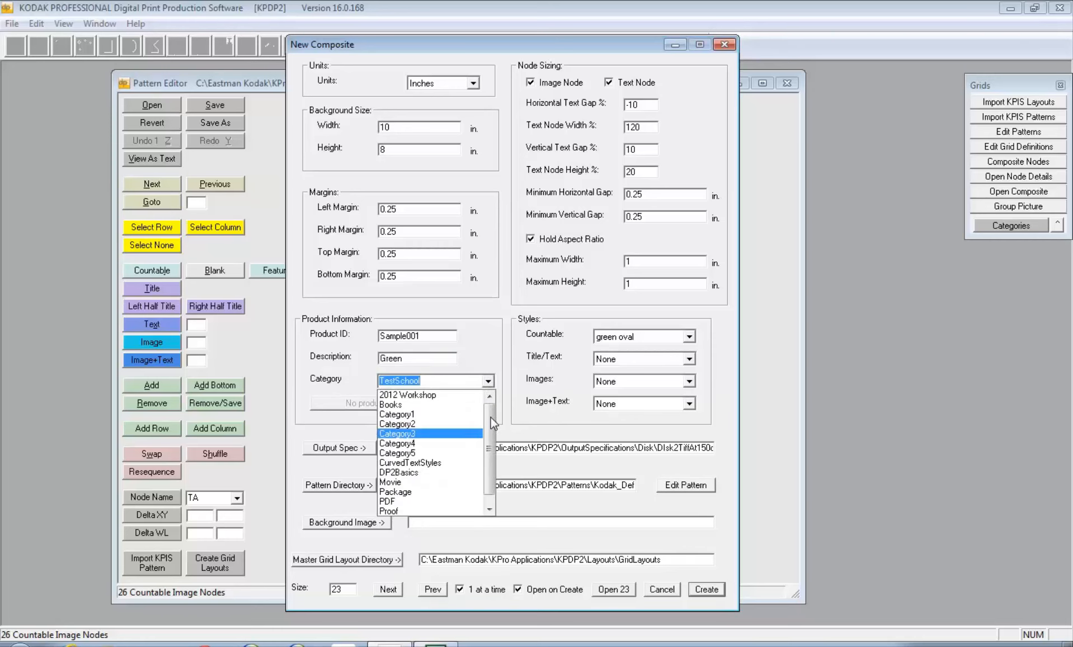
left_click(401, 474)
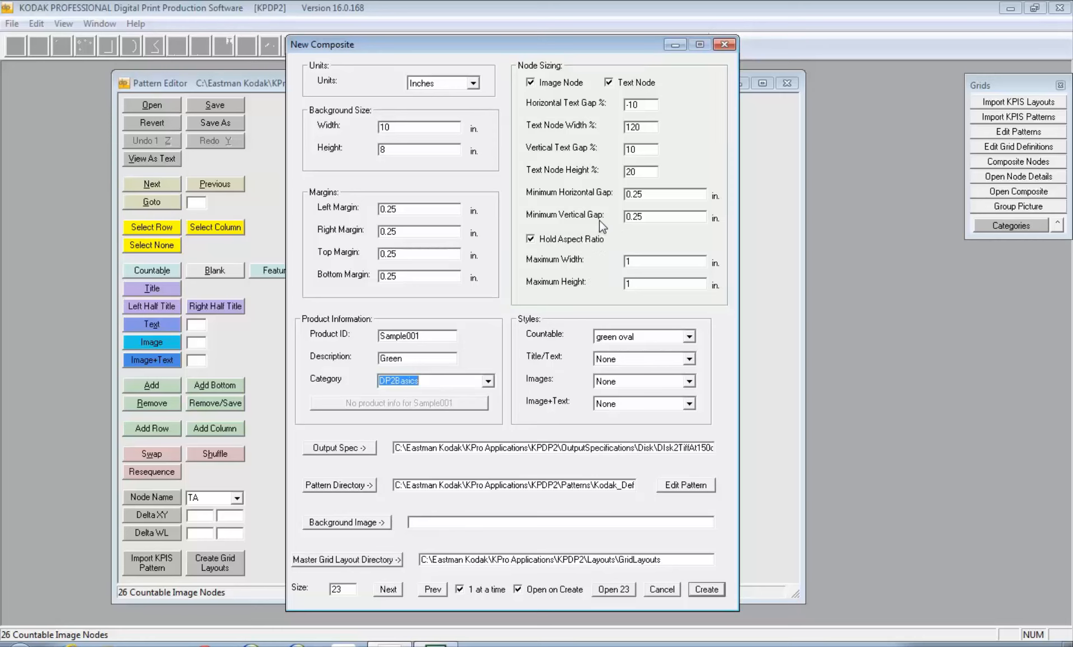
- Try switching the Text Node and Image Node options off and back on
left_click(608, 82)
left_click(610, 83)
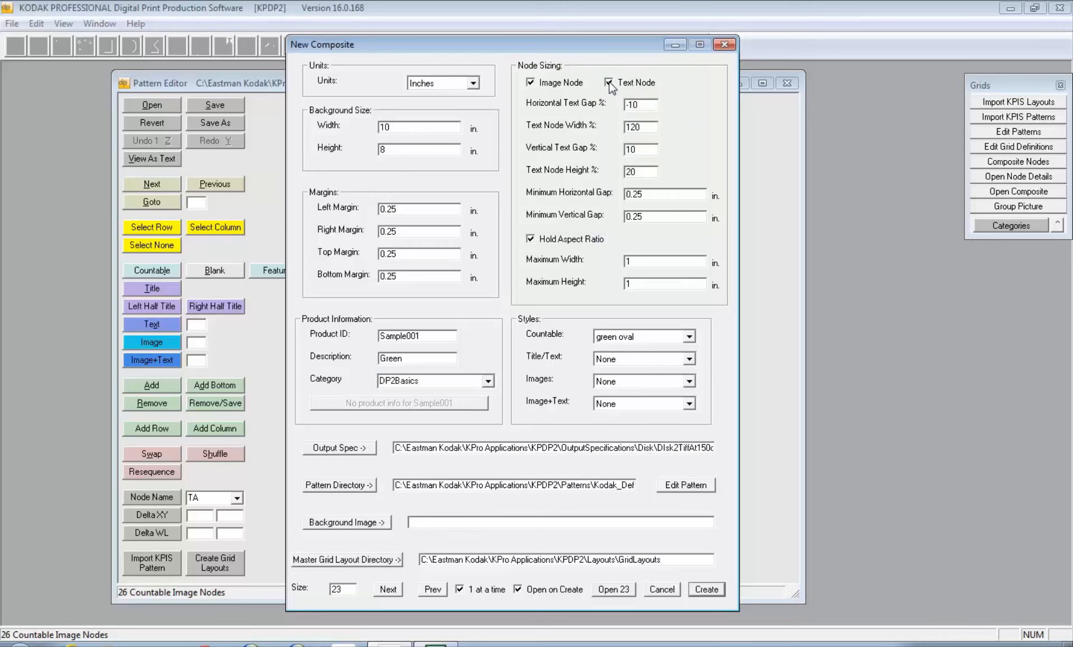
left_click(529, 82)
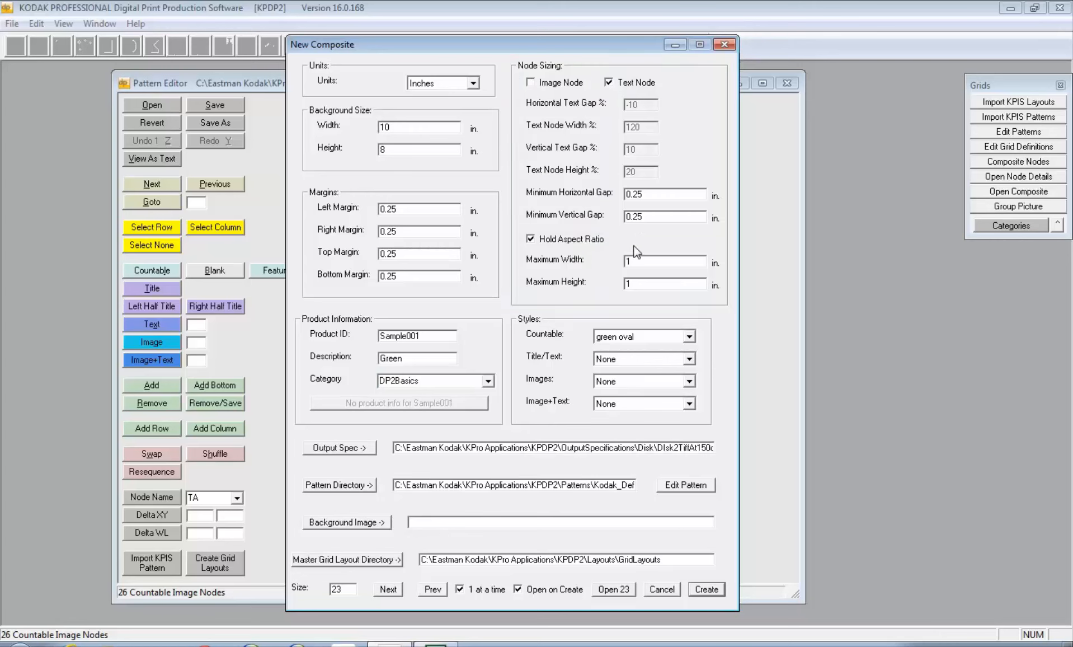
left_click(529, 82)
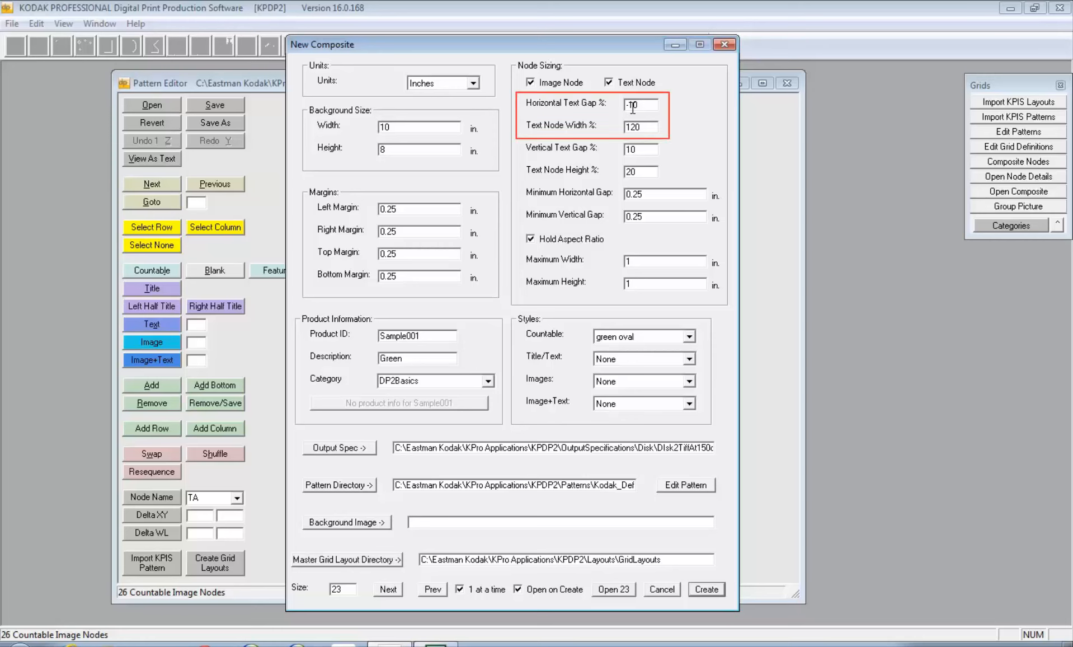
- Examine the text gap, text node width and height, and minimum gap settings under node sizing
left_click_drag(646, 107, 614, 104)
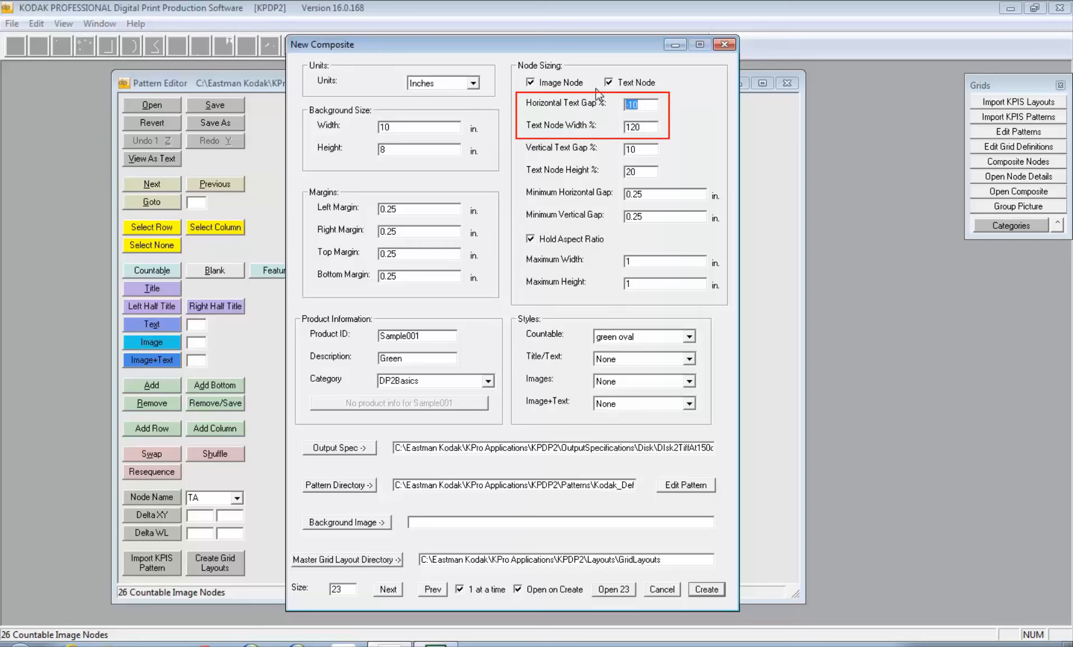
left_click_drag(644, 130, 614, 126)
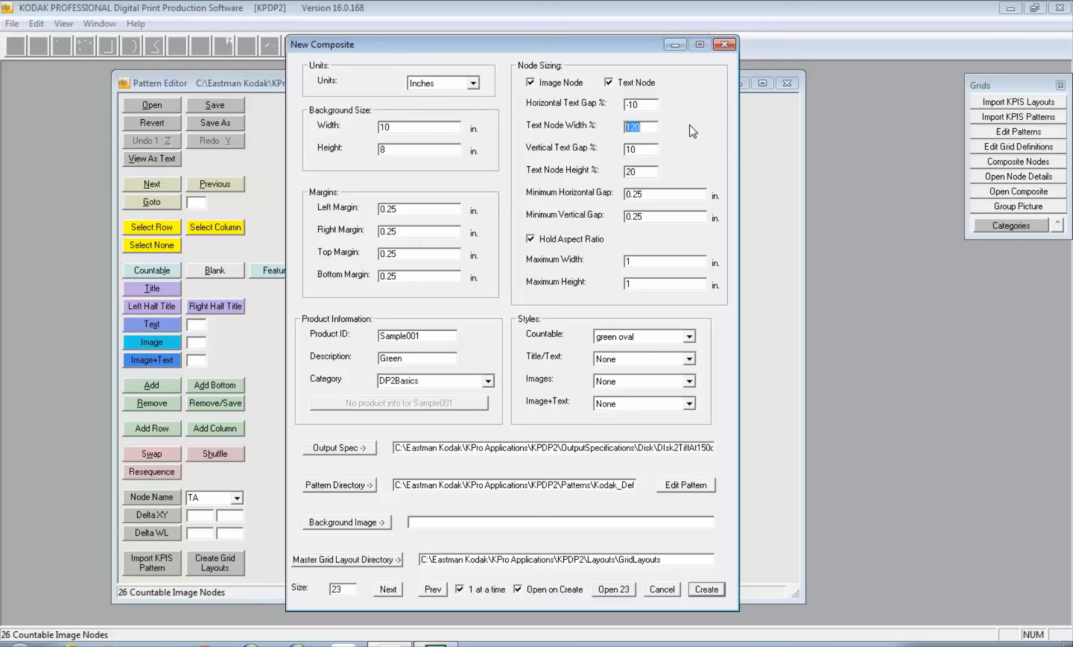
left_click(648, 127)
left_click_drag(640, 172, 595, 175)
left_click_drag(658, 194, 599, 192)
key("Tab")
left_click(651, 196)
- Set the nodes' maximum width to 2.5 in and maximum height to 3.5 in
left_click_drag(637, 263, 603, 263)
type("2.5")
left_click_drag(640, 282, 617, 284)
type("3.5")
- Assign the green oval style to countable nodes and BlackGoldTextStyle to title/text nodes
left_click(691, 335)
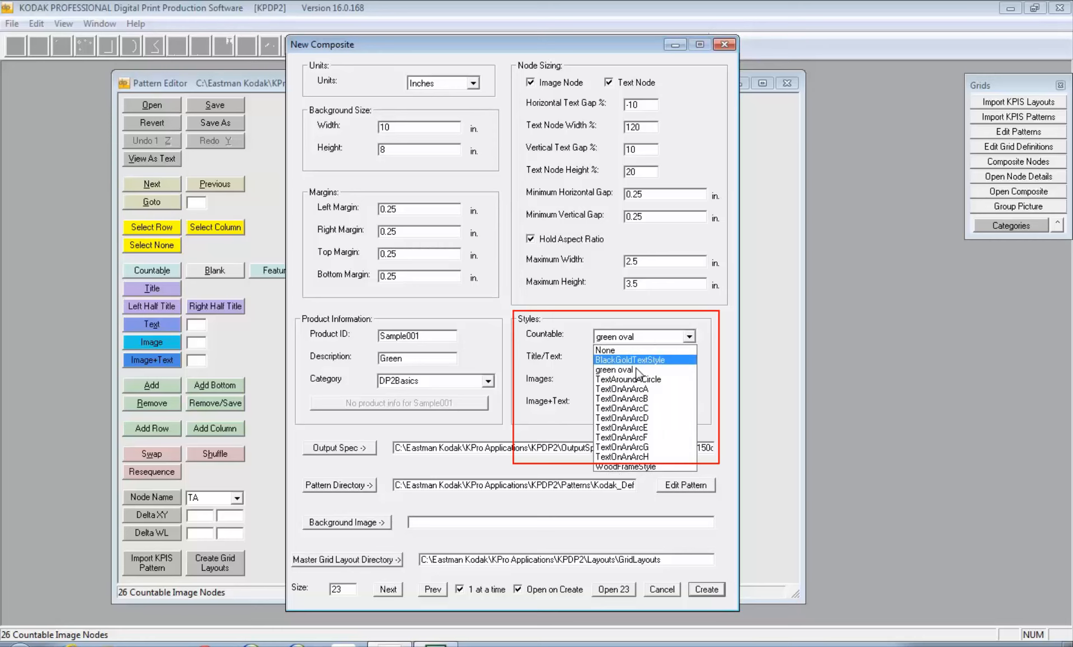
left_click(615, 368)
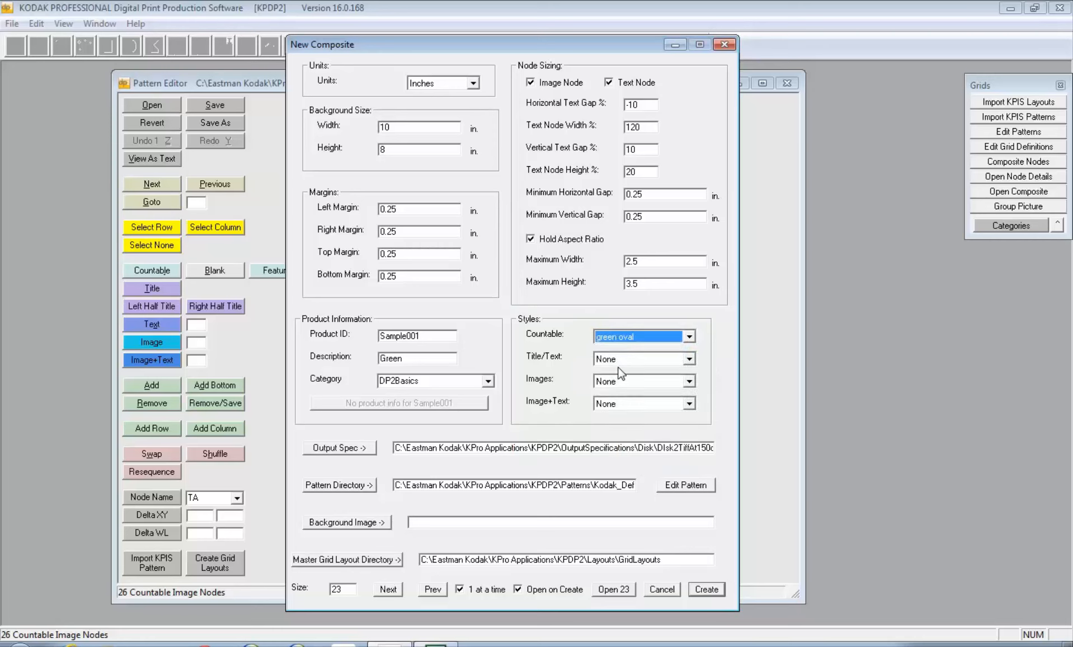
left_click(683, 360)
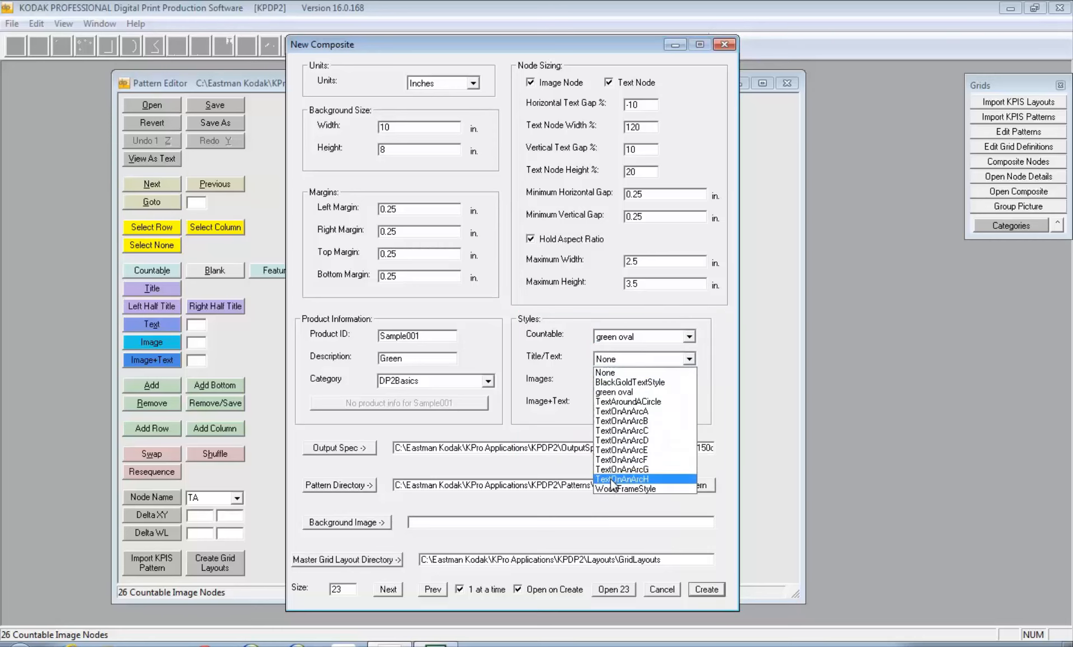
left_click(632, 382)
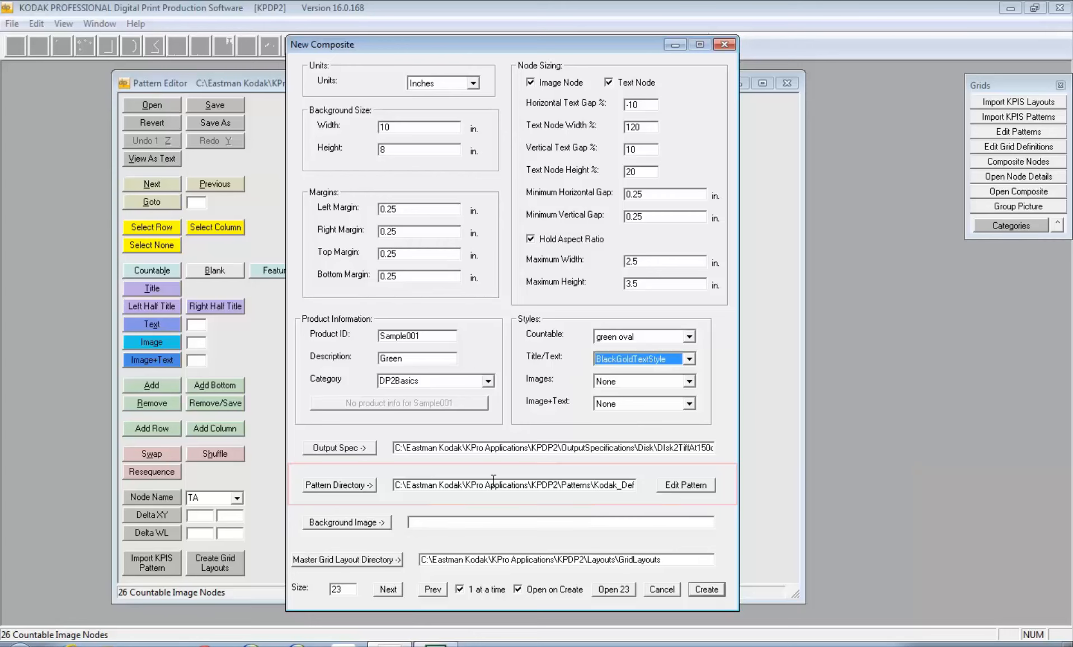
- Set the pattern directory to Sample001 and use 4 - MULTICOLOR land.jpg from Artwork\Backgrounds as the background image
left_click(340, 485)
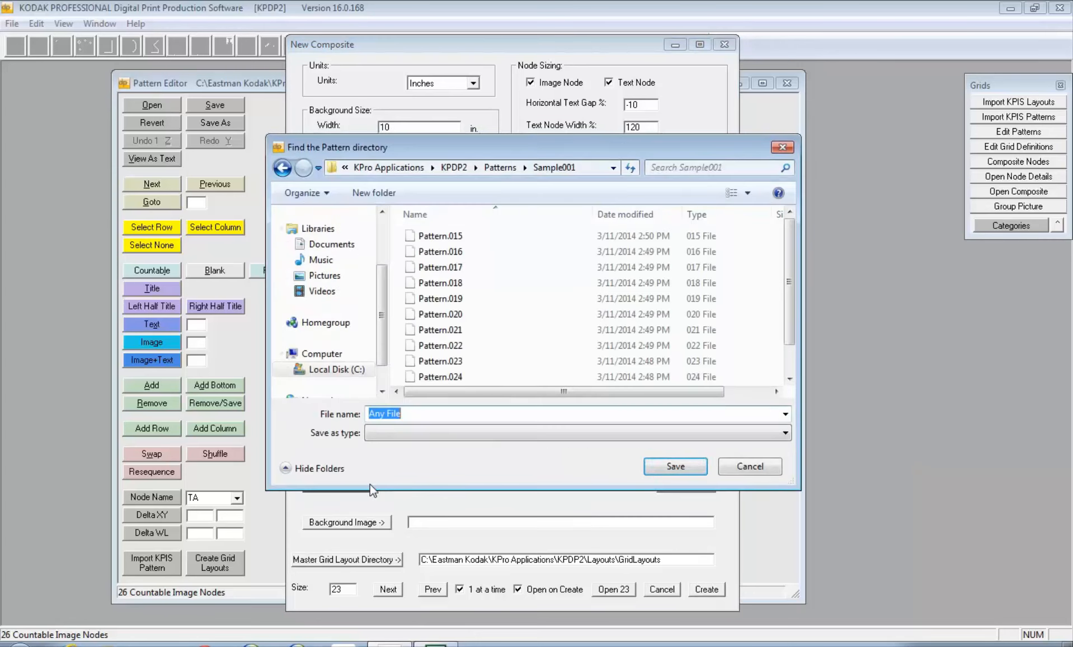
left_click(676, 467)
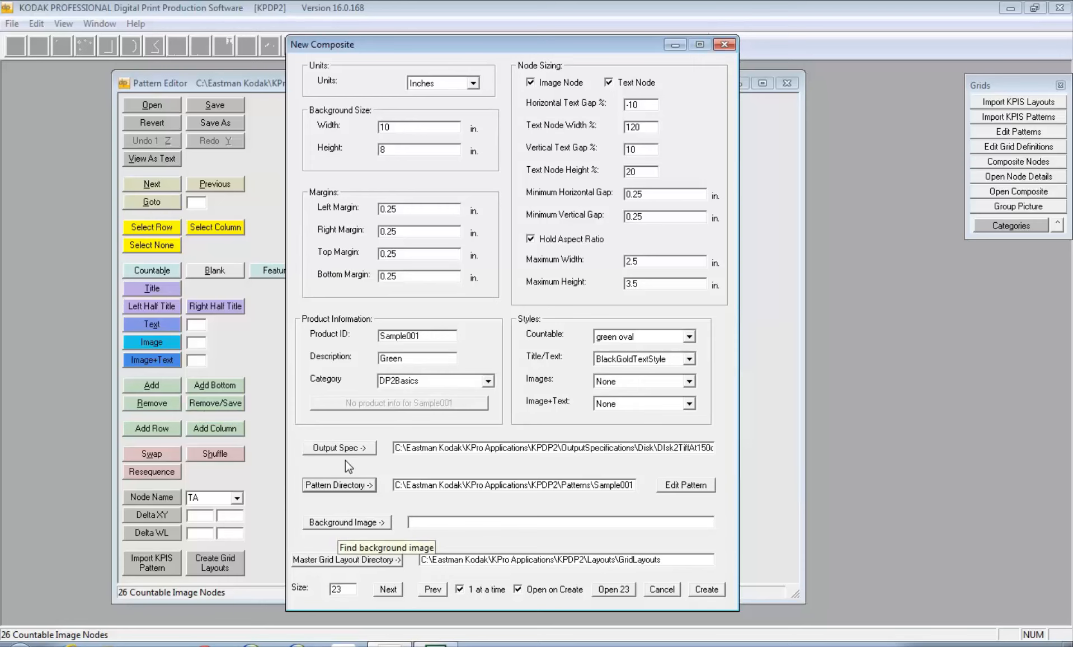
left_click(365, 520)
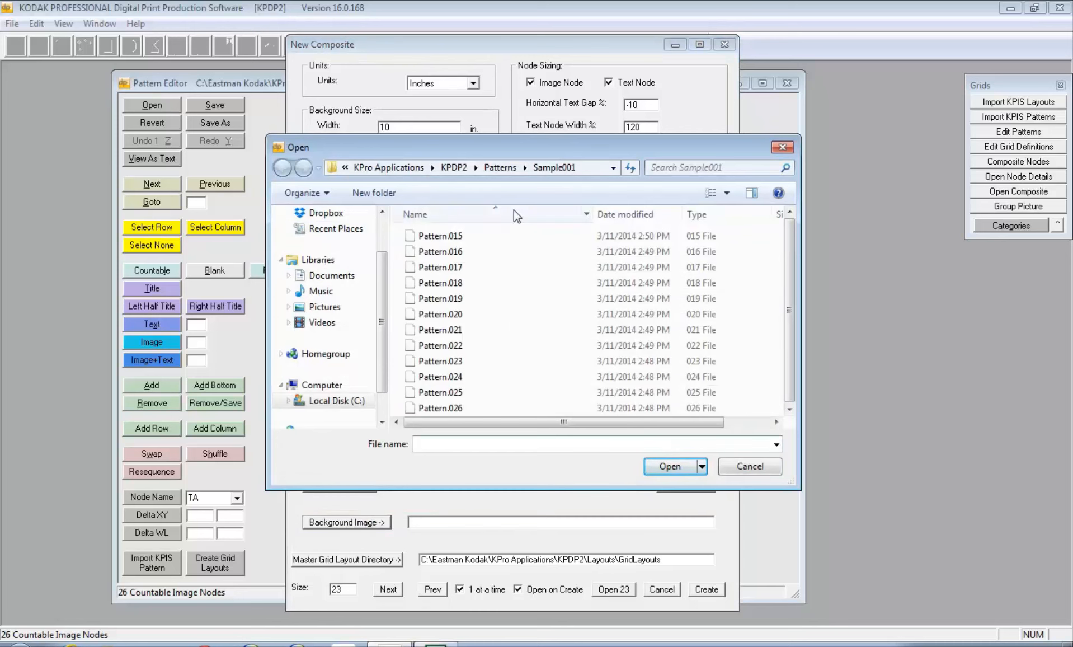
left_click(450, 167)
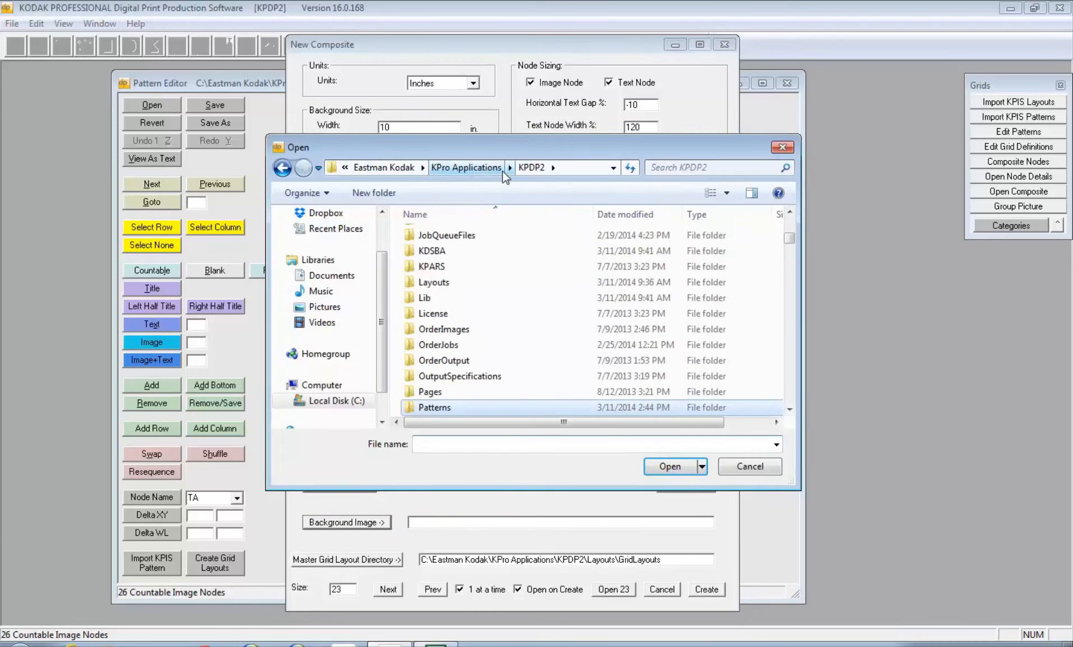
left_click_drag(488, 152, 575, 116)
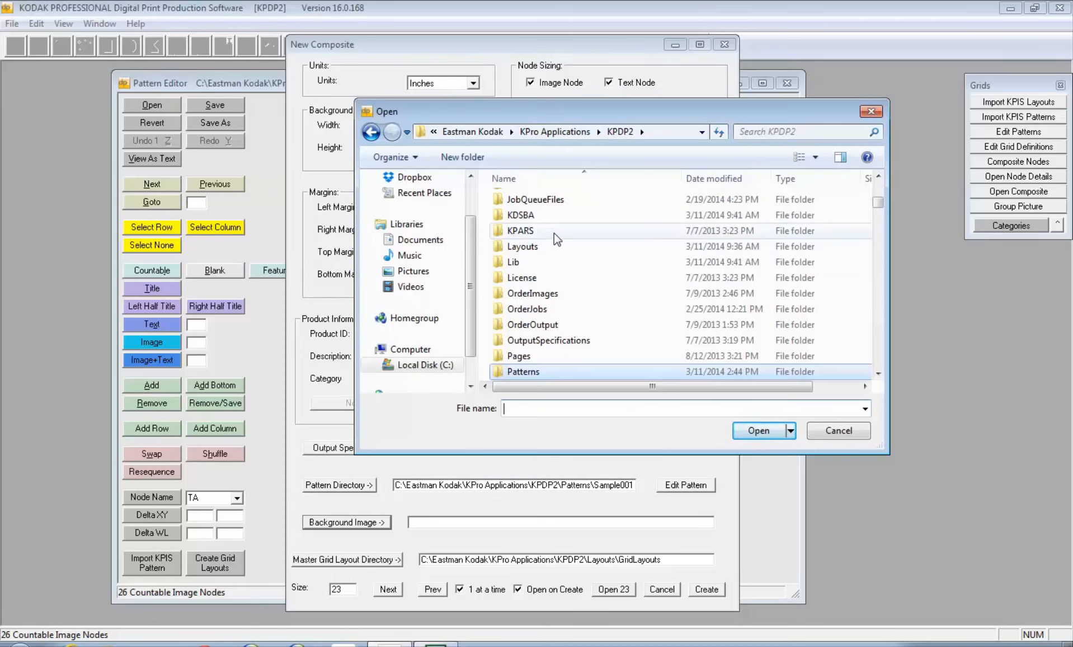
left_click_drag(879, 201, 879, 183)
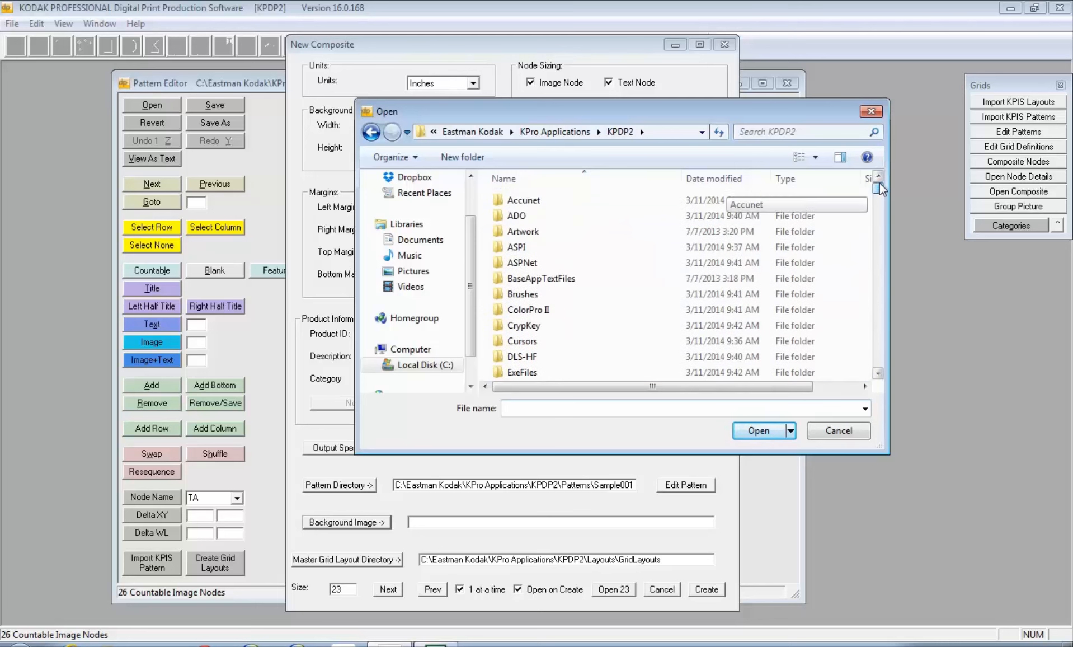
double_click(526, 234)
left_click(537, 203)
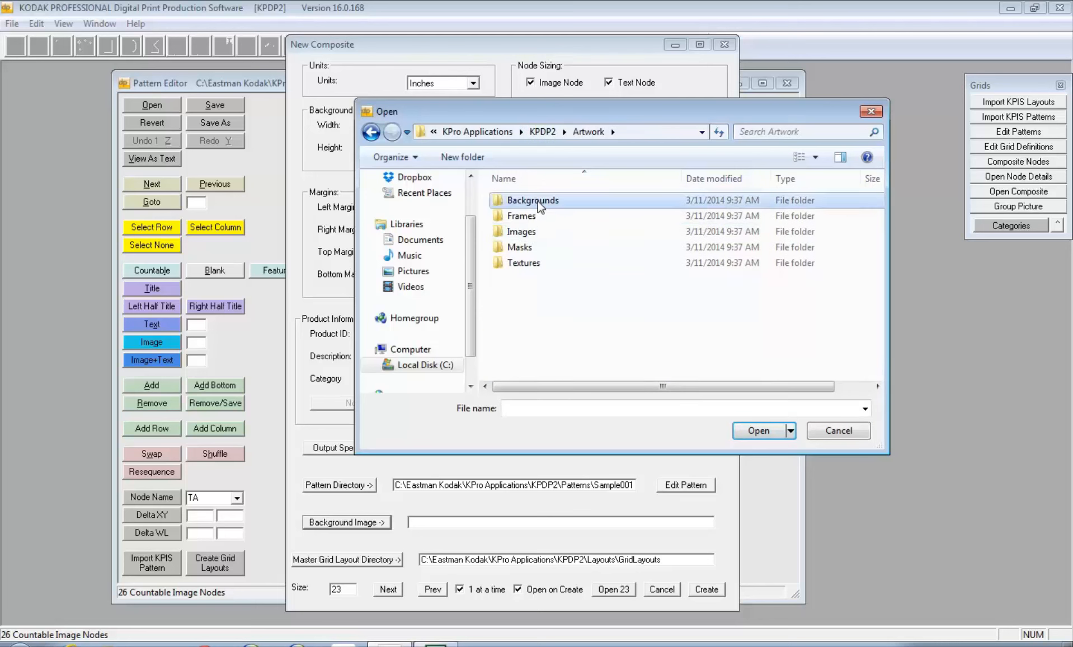
double_click(537, 202)
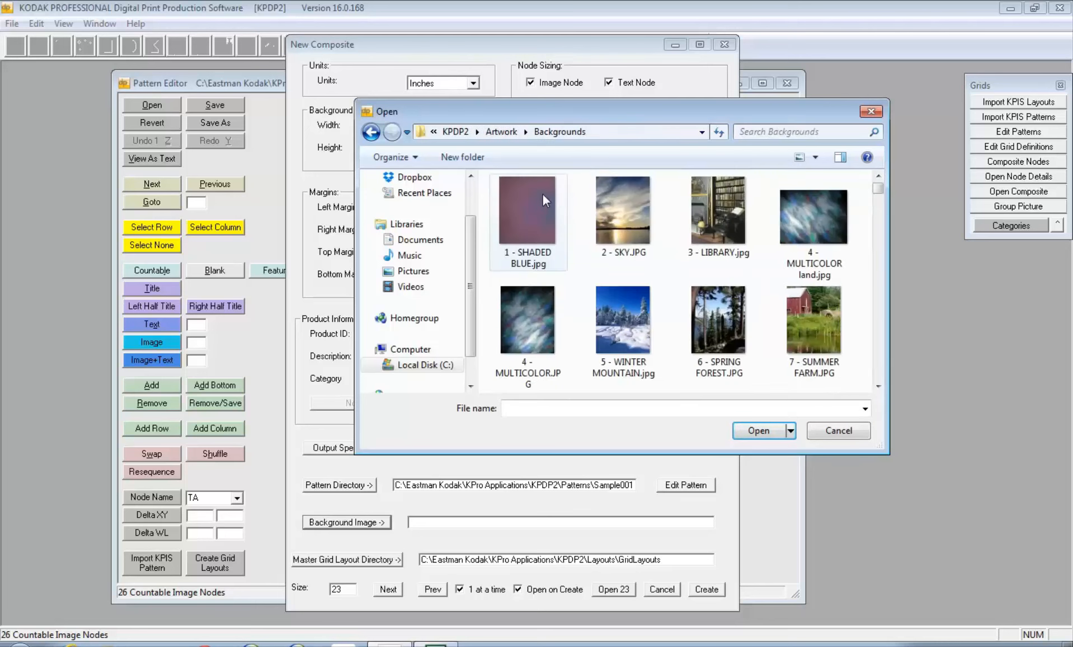
left_click(809, 219)
left_click(765, 431)
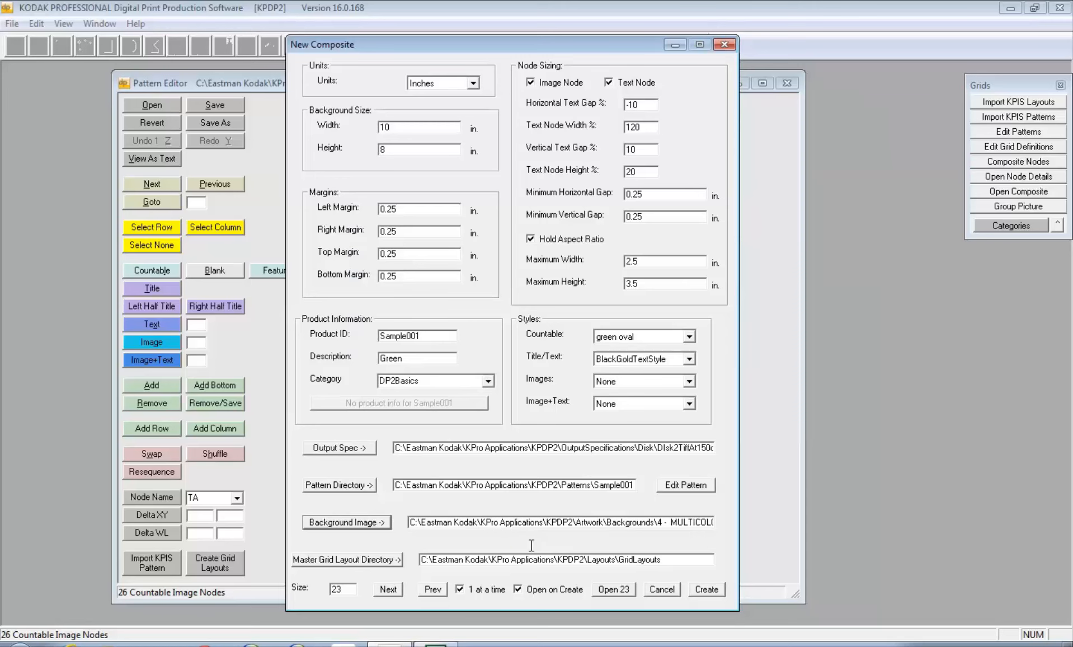
- Create the single composite layout for size 24 and move the New Composite dialog to uncover it
left_click_drag(352, 586, 320, 586)
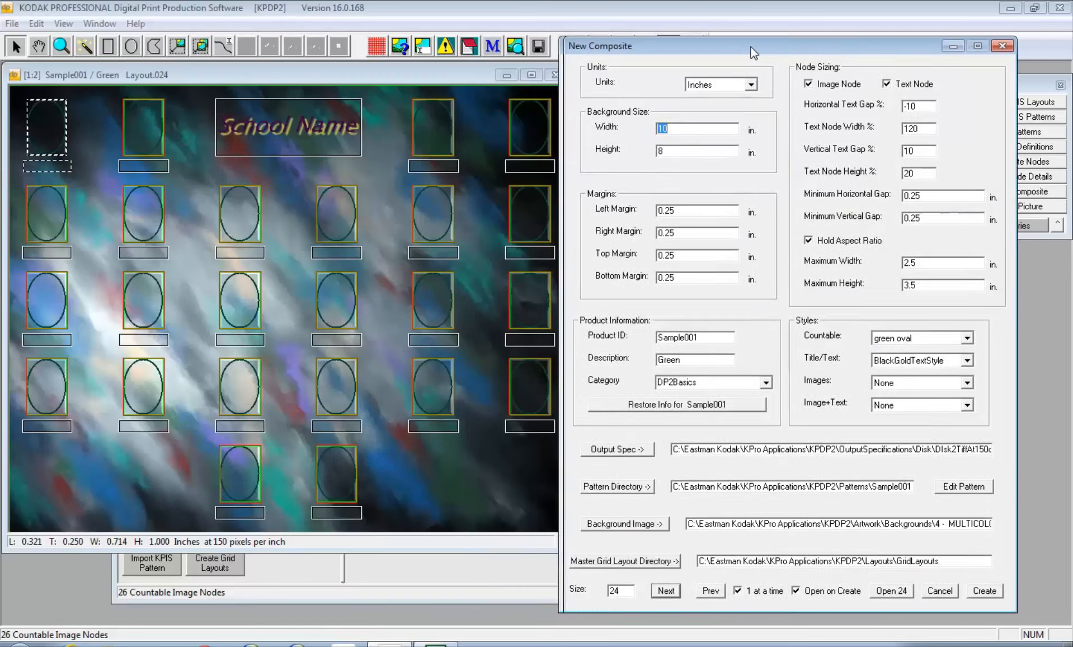
left_click_drag(750, 46, 764, 46)
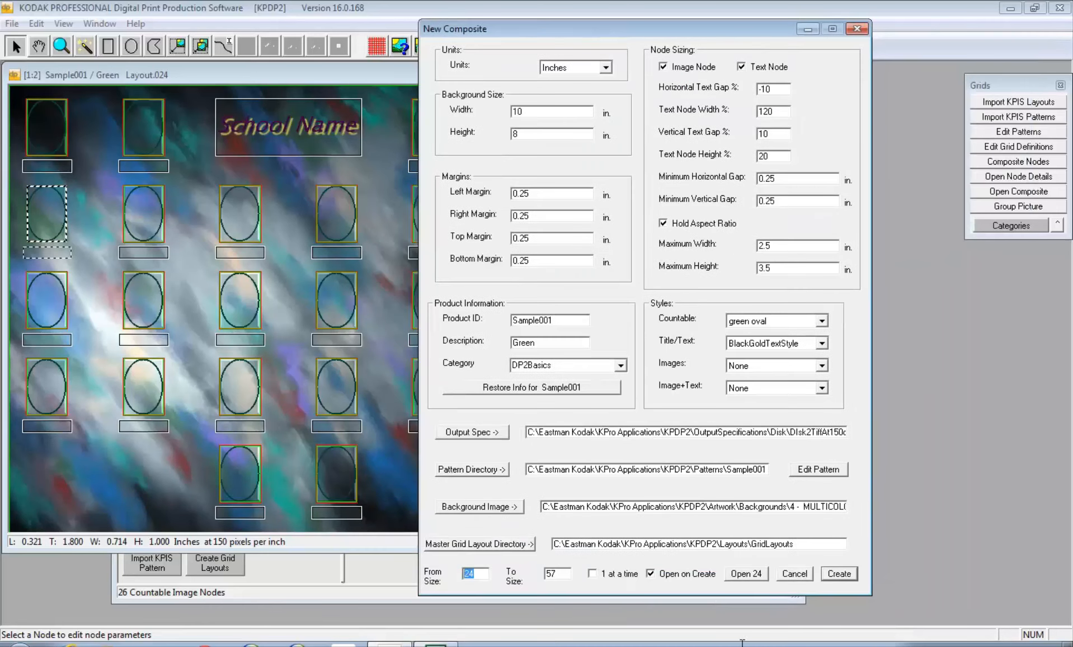
- Turn off one-at-a-time creation, create layouts for sizes 15 through 20, and move the dialog clear of them
type("15")
double_click(552, 573)
type("20")
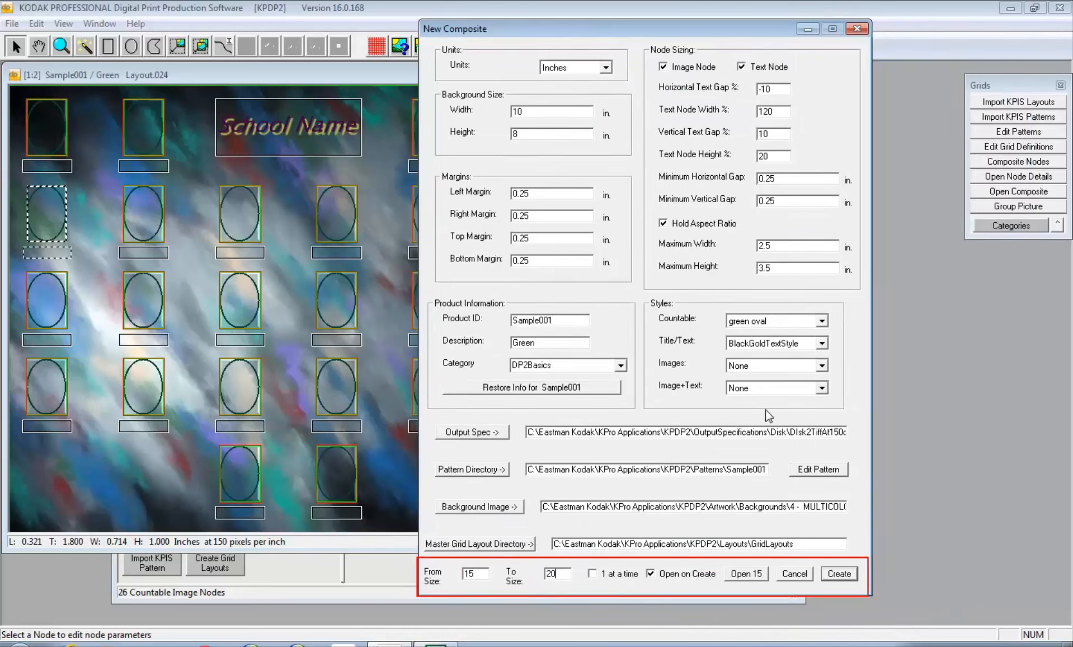
left_click(836, 574)
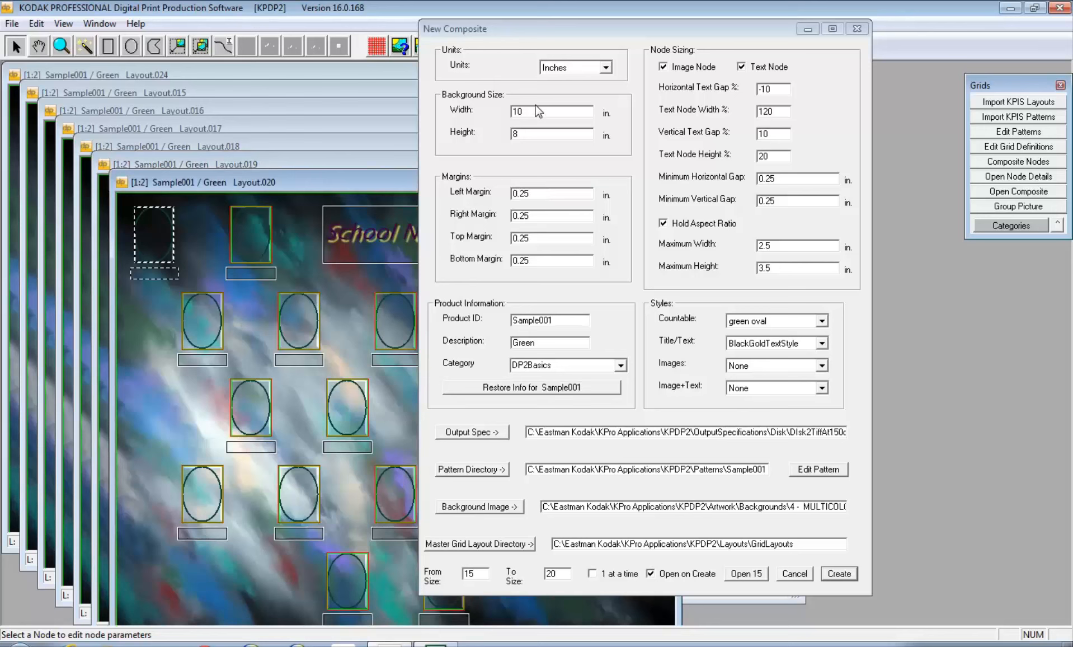
left_click_drag(534, 33, 705, 49)
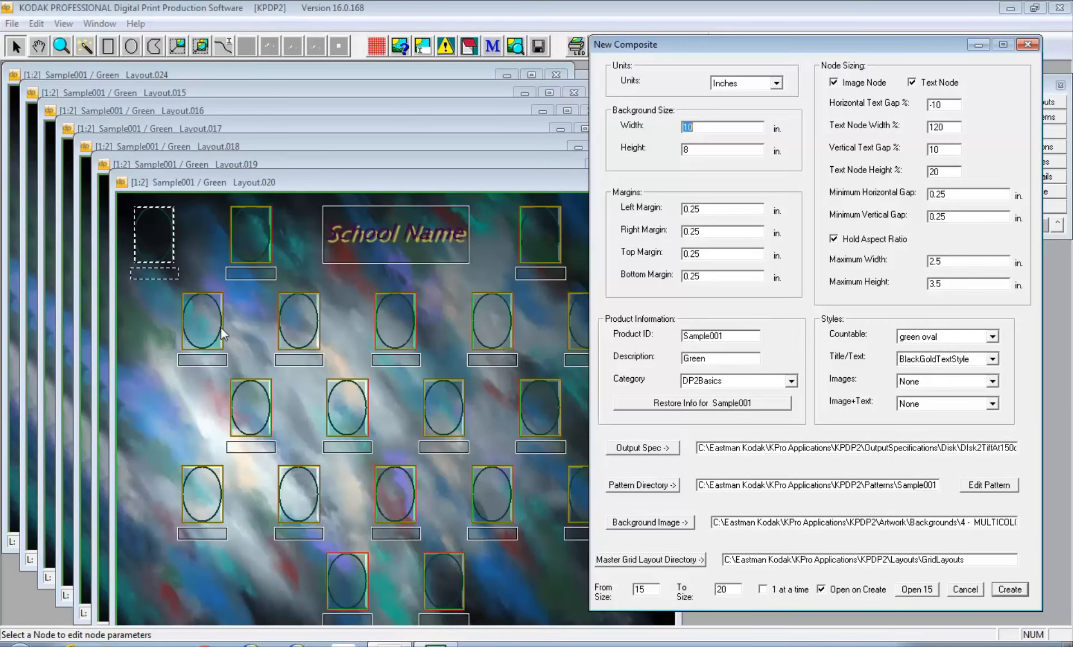
- In Layout.020, enlarge the text node below the top row's first image node and widen that image node to match
left_click(157, 232)
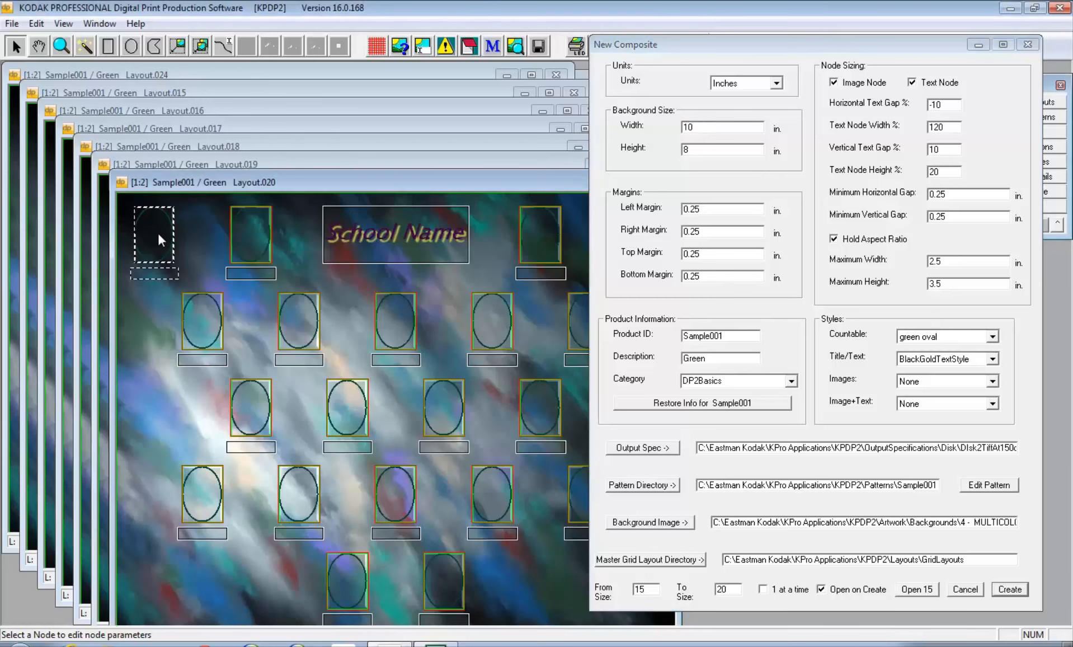
left_click(177, 45)
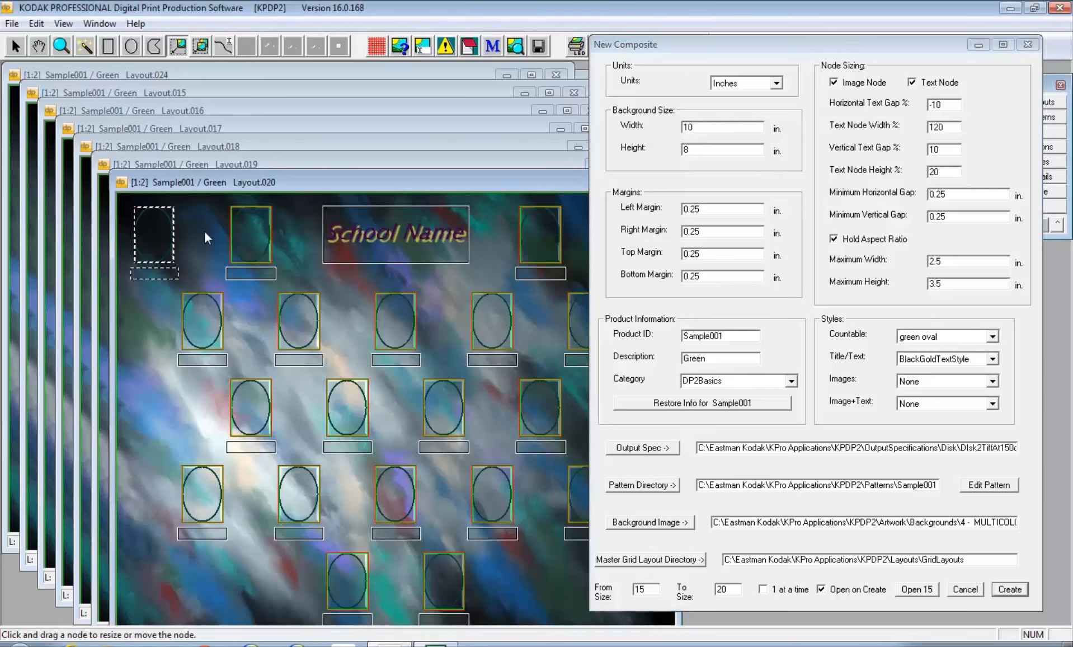
left_click_drag(178, 276, 188, 285)
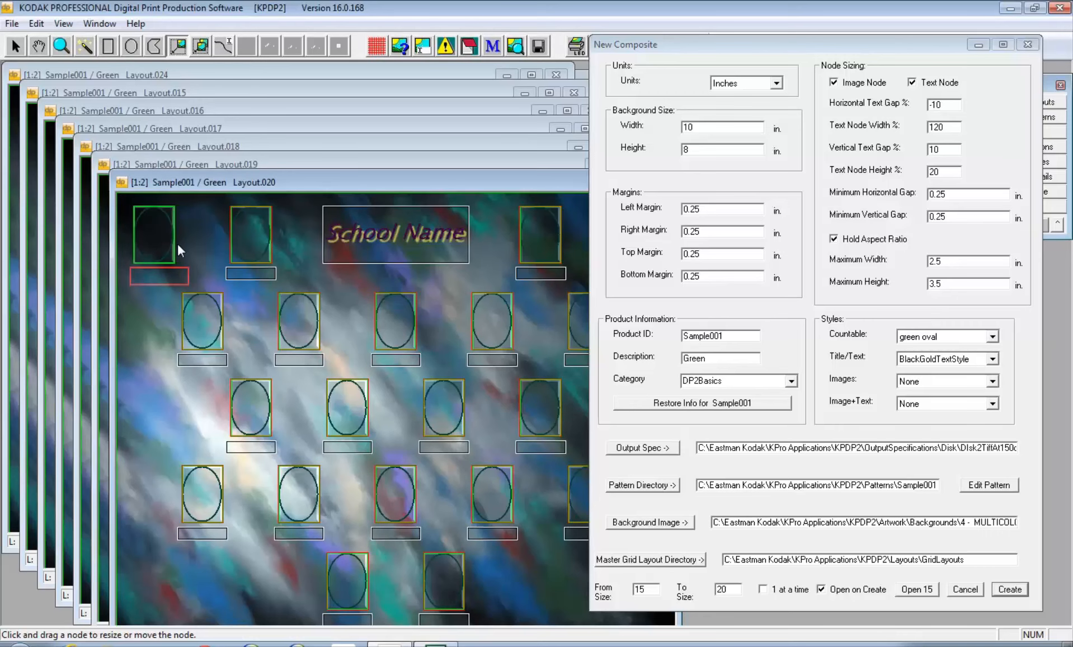
left_click_drag(174, 236, 187, 236)
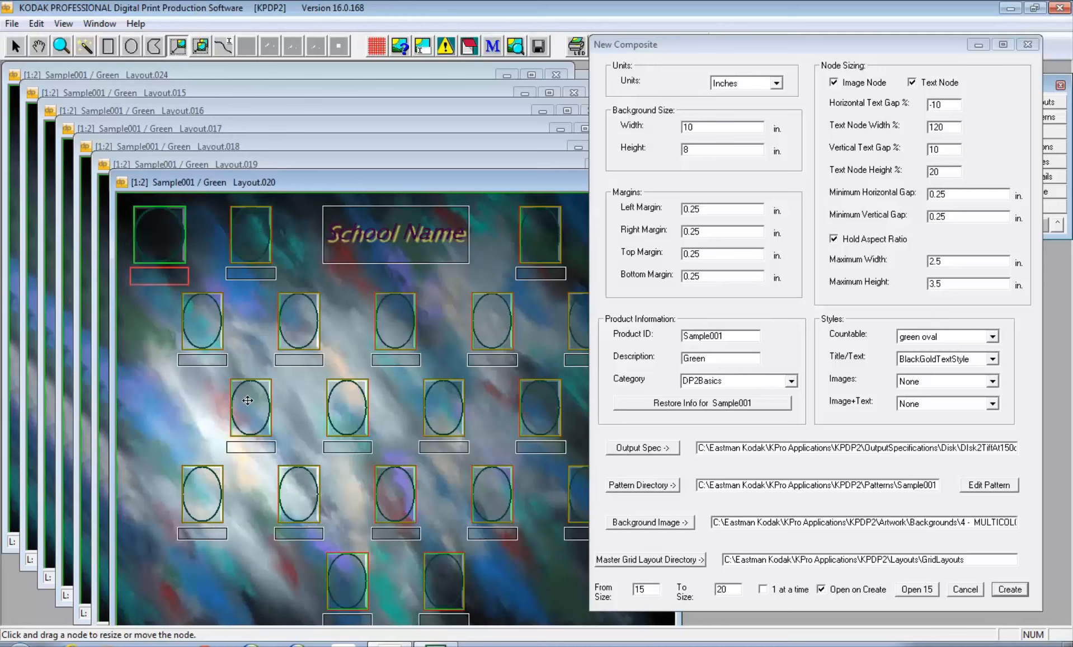
- Move the first and third image nodes of the third row in Layout.020 closer to the second node
left_click_drag(250, 403, 270, 405)
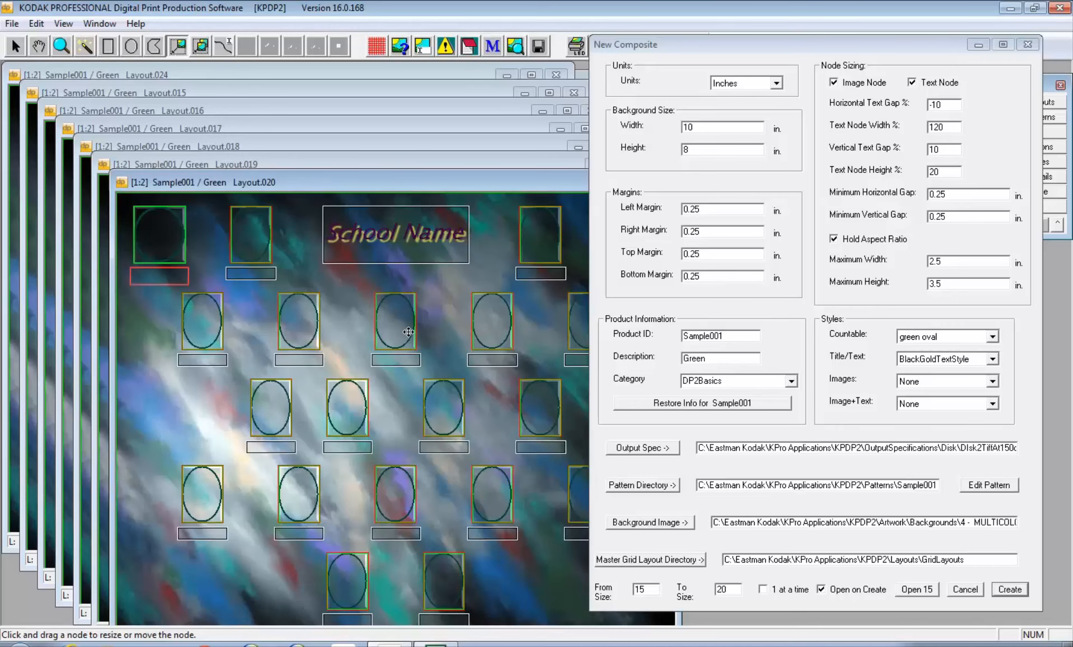
left_click_drag(442, 405, 414, 403)
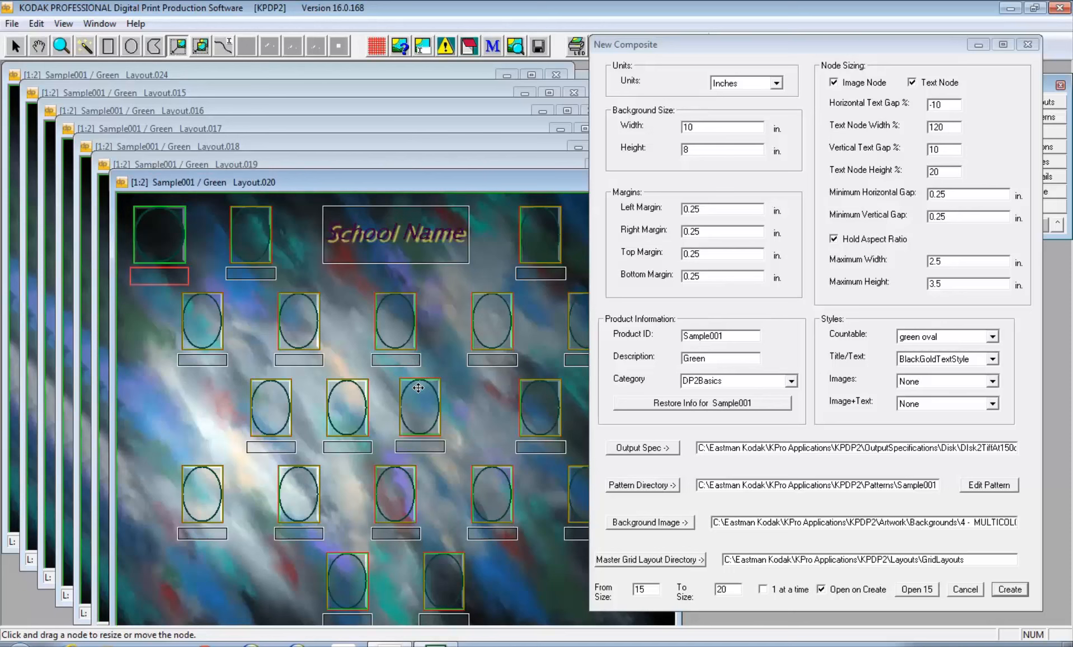